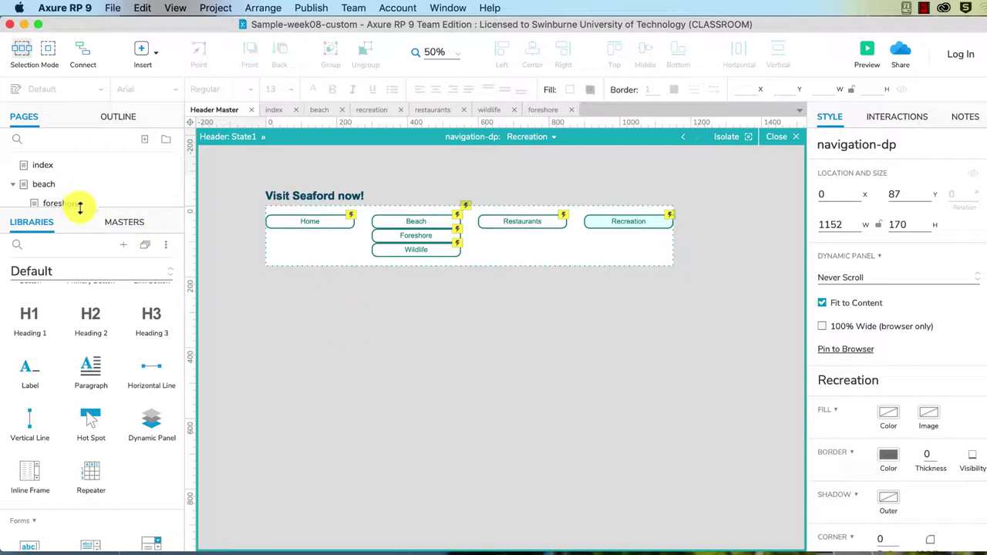
- Enlarge the Pages list to show every page and open the index page
drag(80, 210, 77, 391)
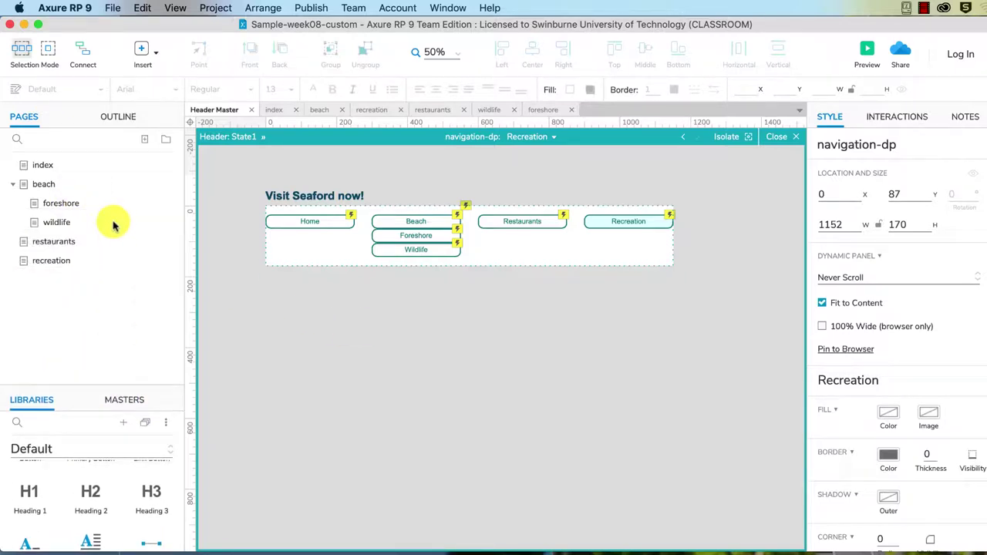
click(25, 167)
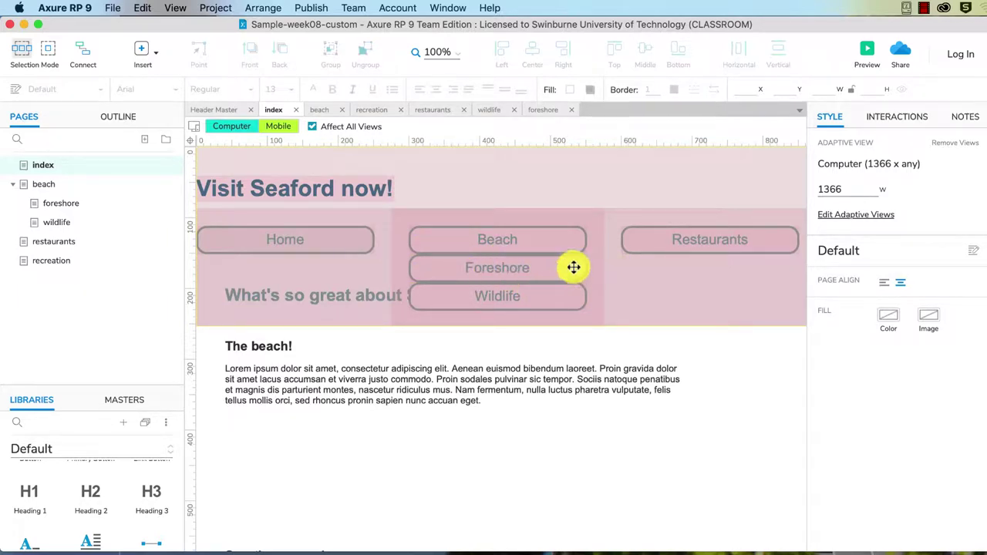
- Add an OnPageLoad Set Panel State action to index that switches navigation-dp to Home
click(895, 117)
click(896, 159)
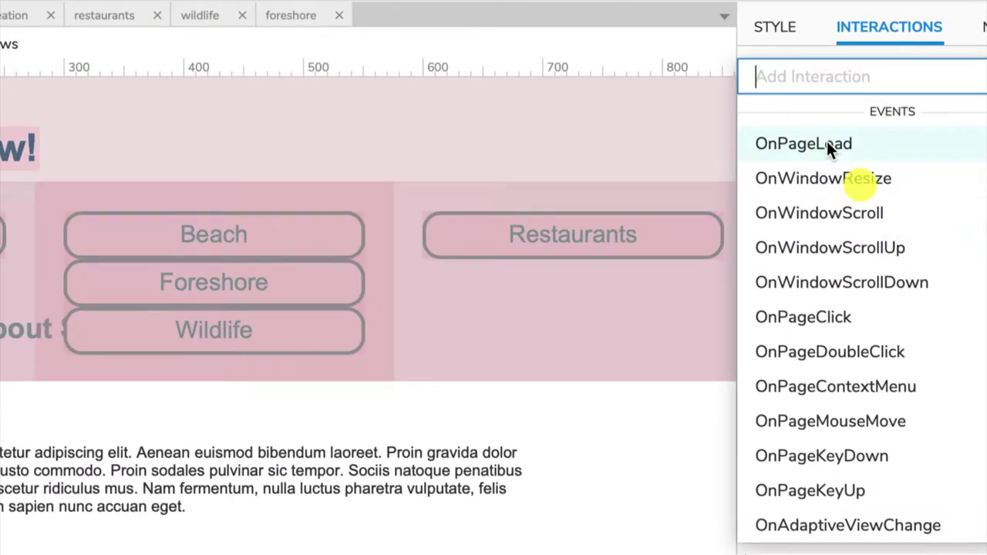
click(826, 141)
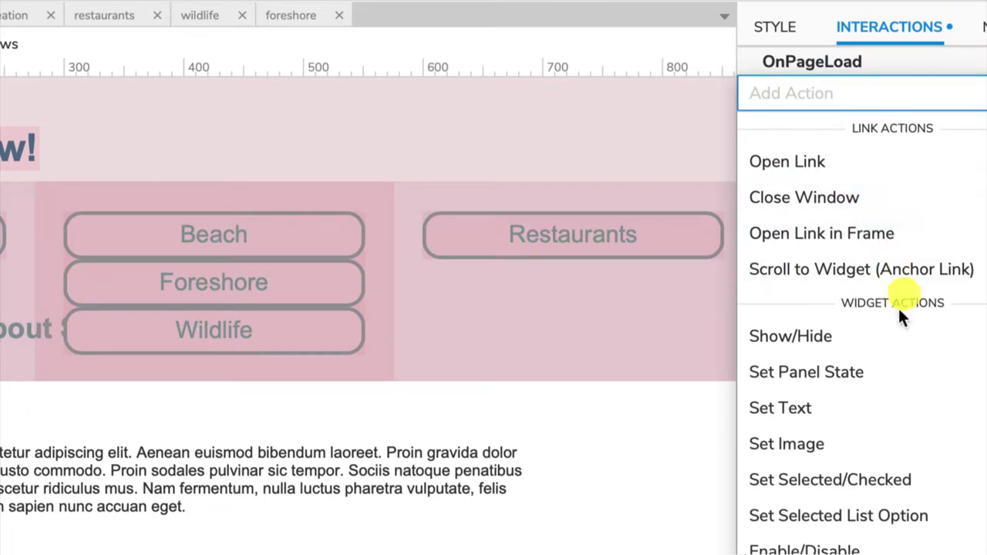
click(831, 378)
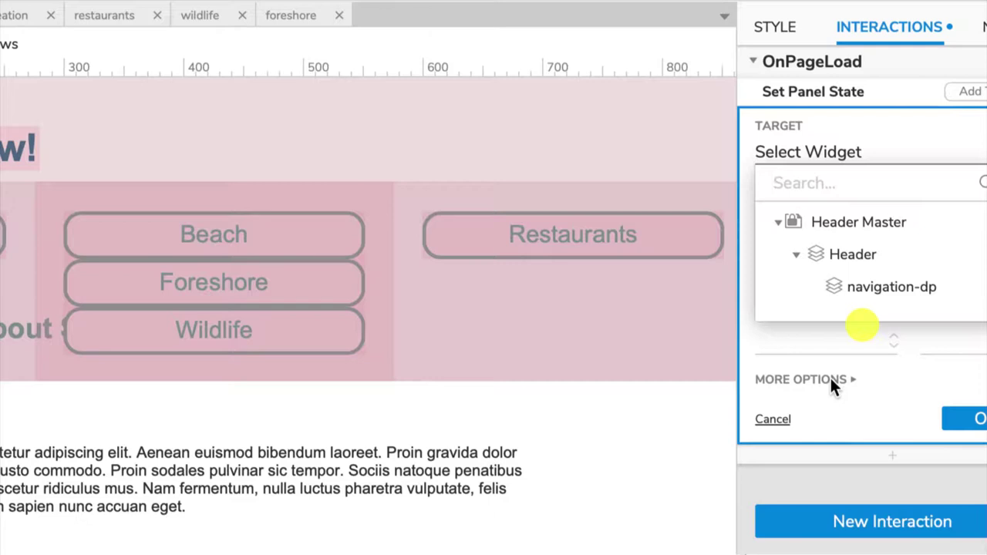
click(926, 290)
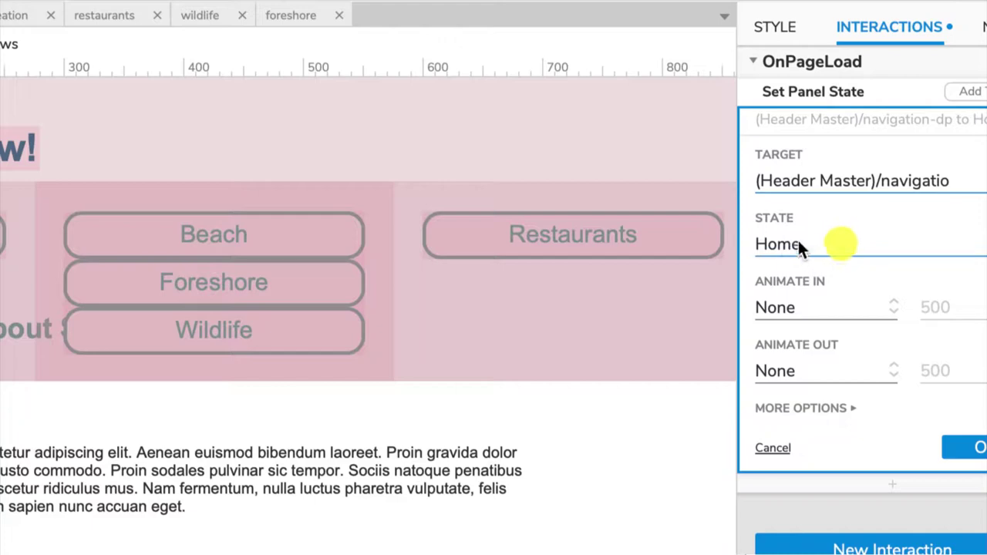
click(964, 448)
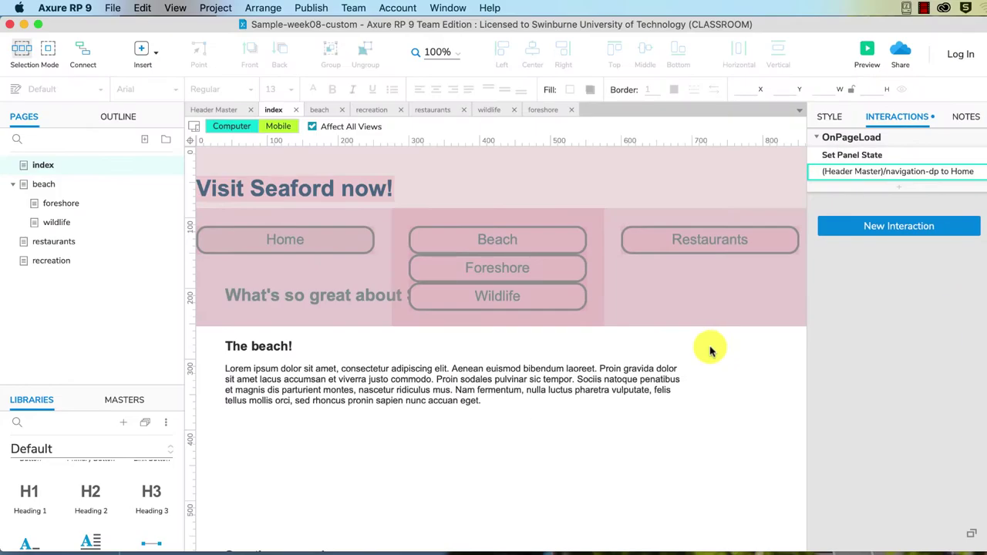
- On the beach page, add an OnPageLoad action setting navigation-dp to its Beach state
click(46, 185)
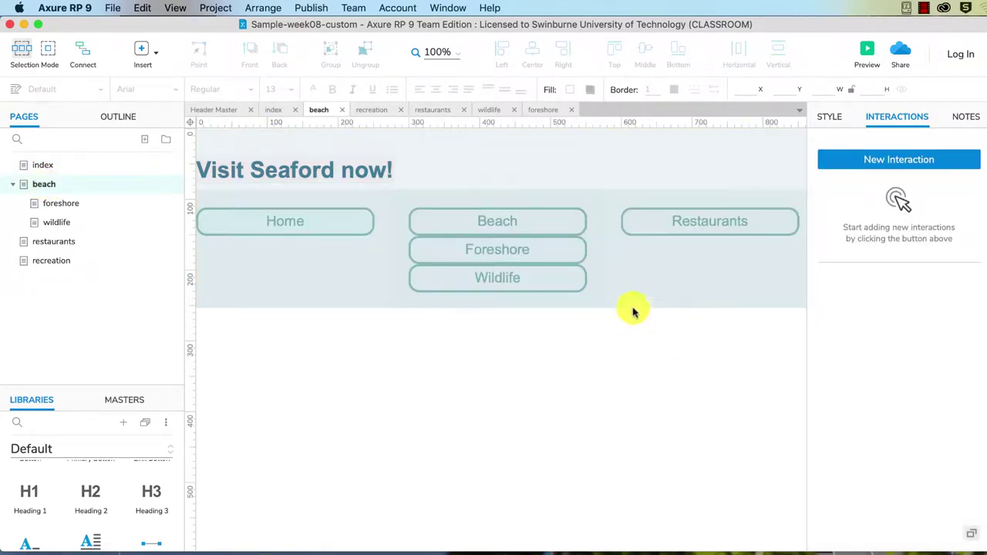
click(895, 158)
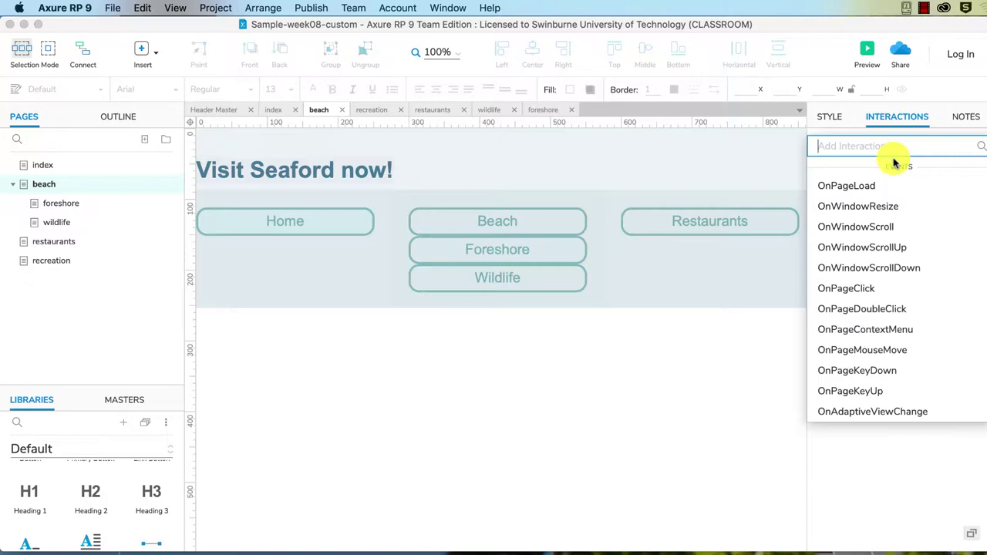
click(869, 185)
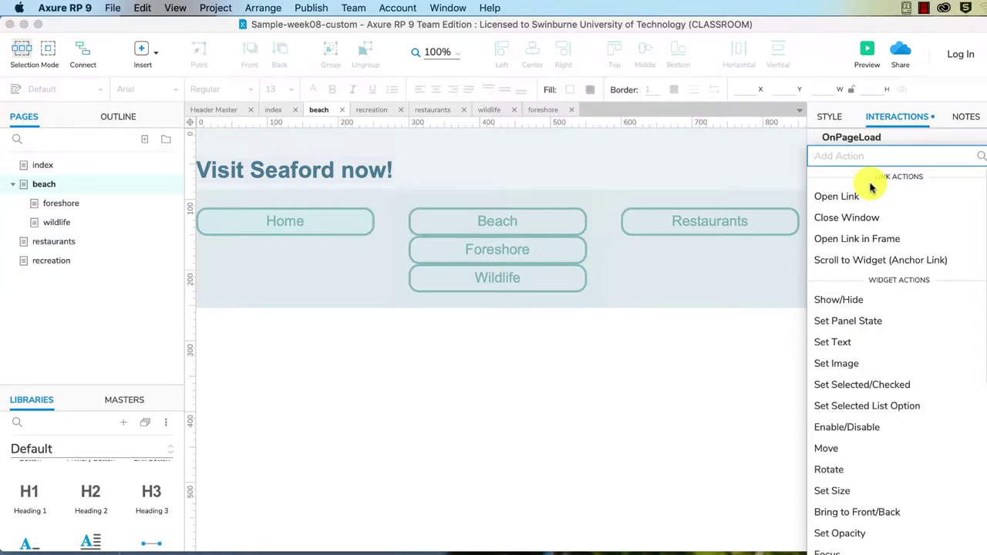
click(877, 324)
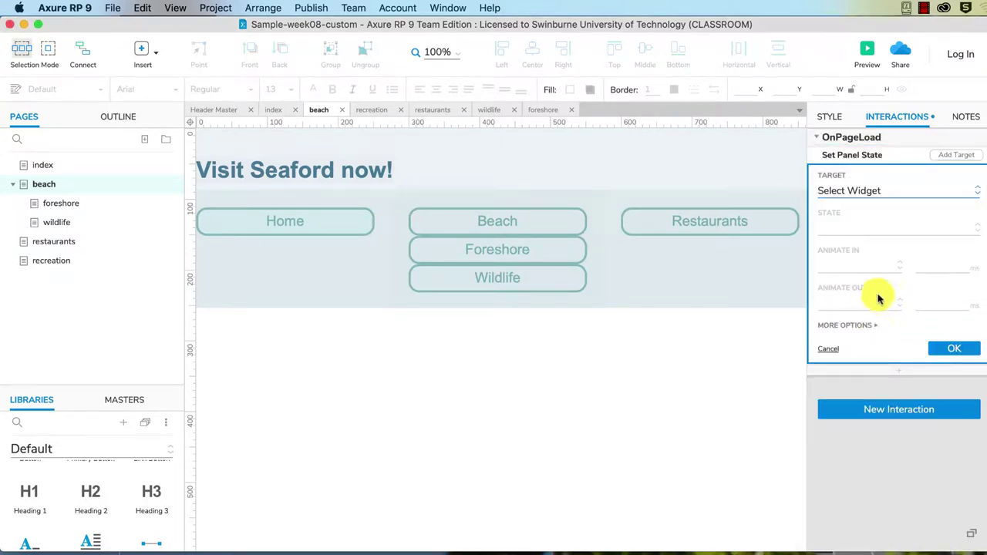
click(903, 192)
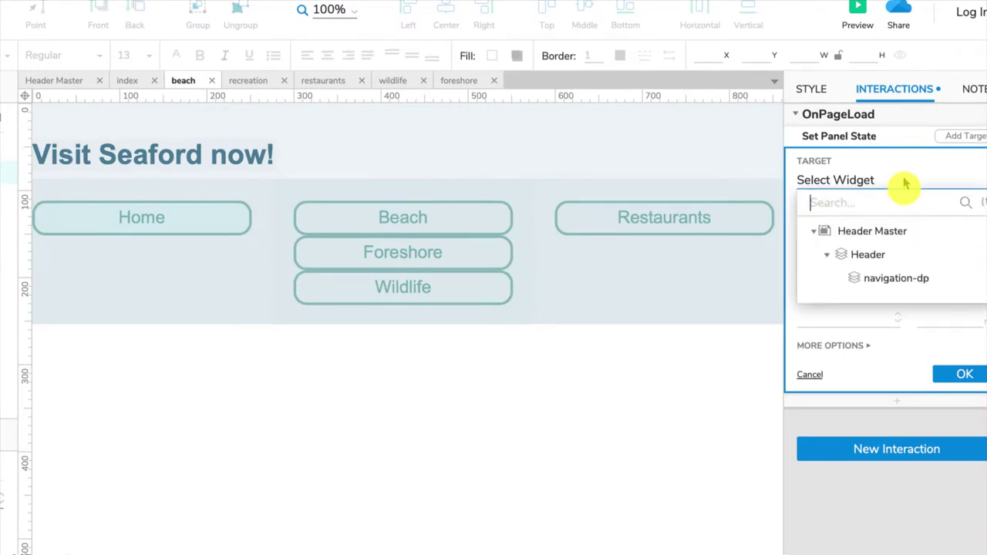
click(905, 281)
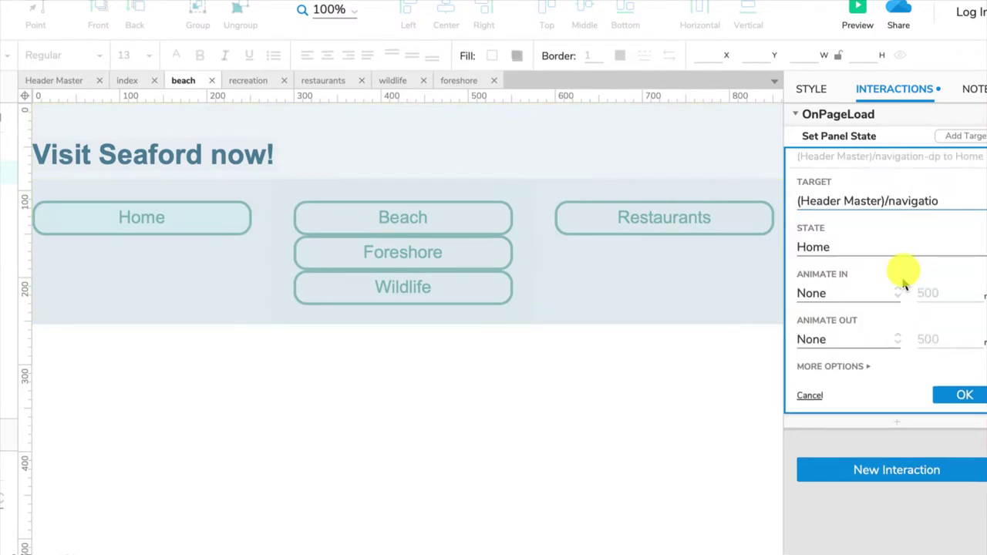
click(891, 246)
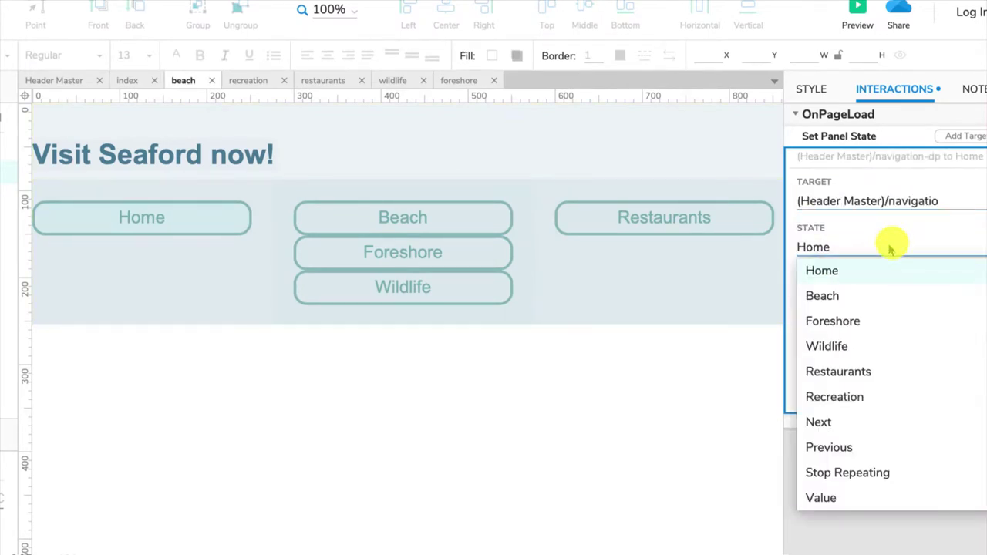
click(872, 303)
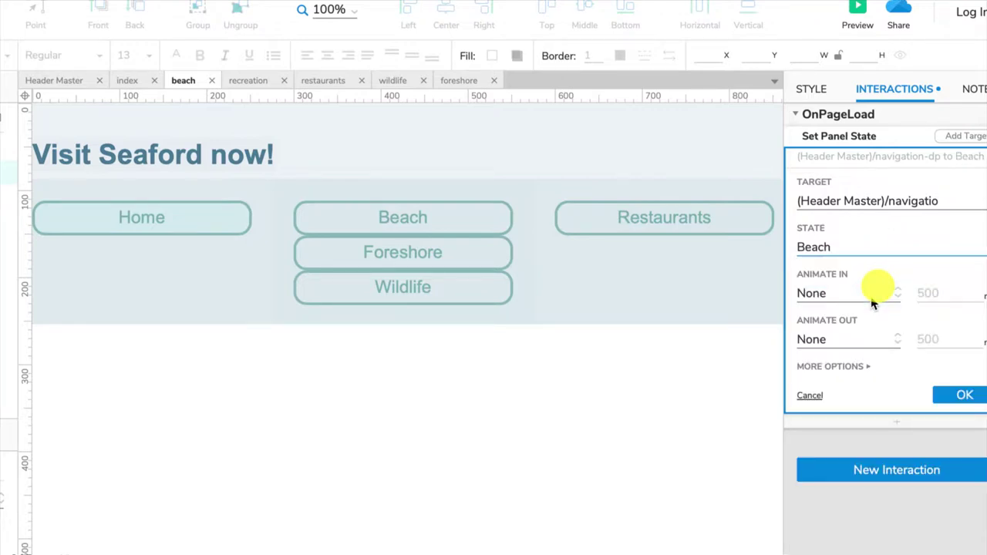
click(968, 397)
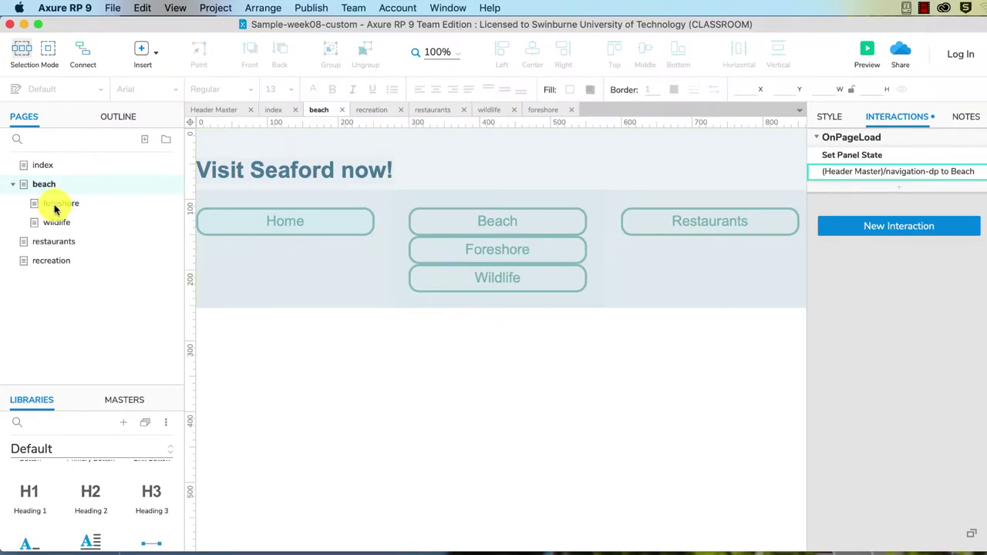
- Step through the foreshore and wildlife pages to the restaurants page
click(49, 204)
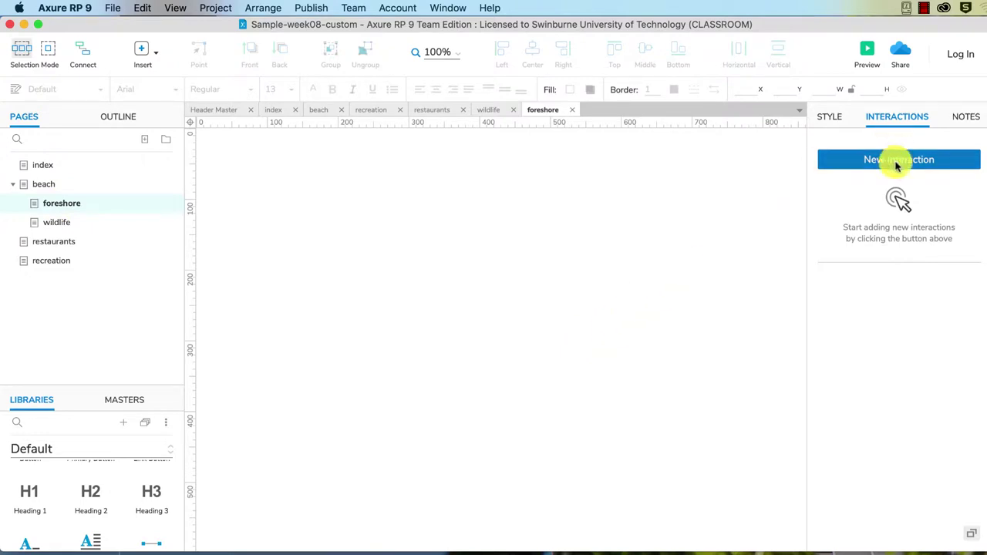
click(58, 222)
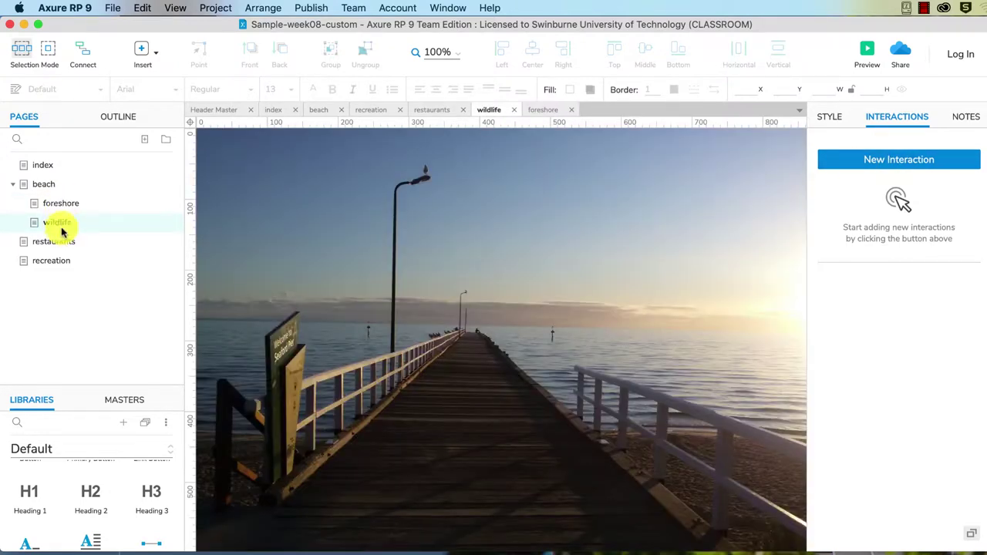
click(60, 242)
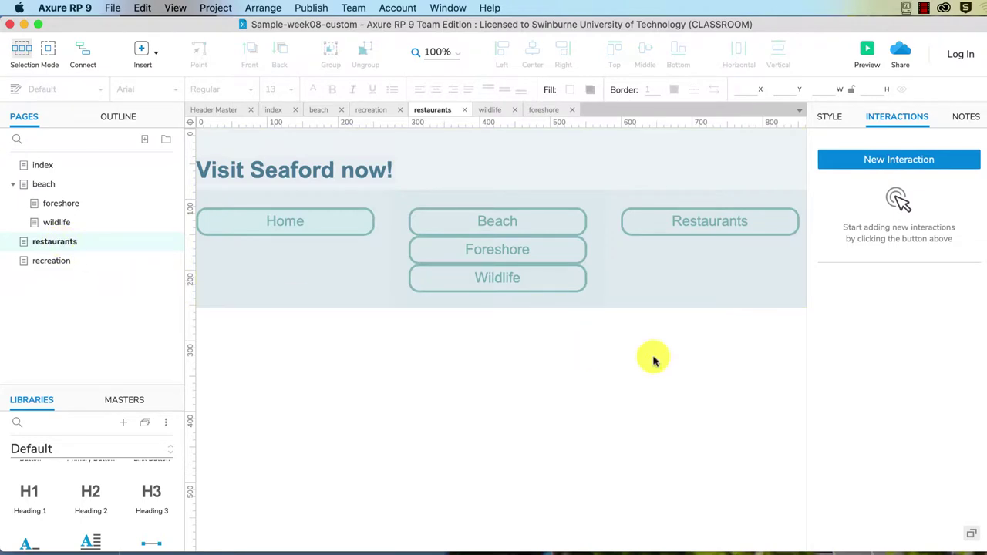
- Add an OnPageLoad action setting navigation-dp to Restaurants, then open the recreation page
click(897, 160)
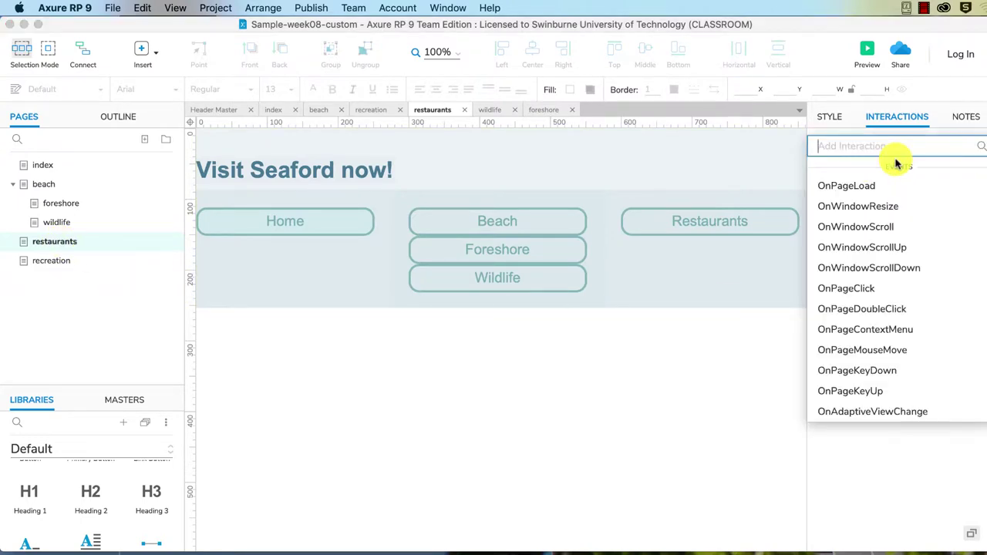
click(857, 185)
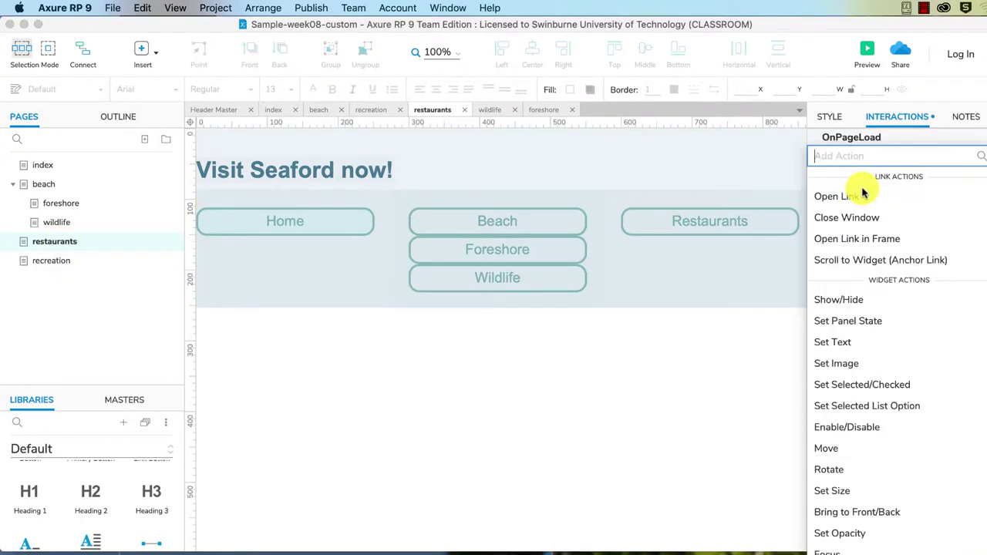
click(855, 323)
click(952, 193)
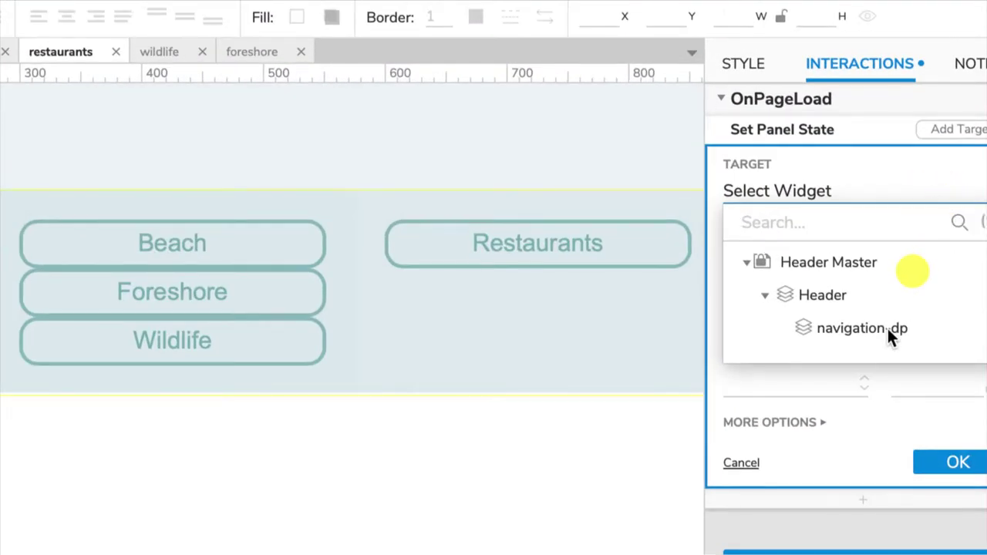
click(885, 326)
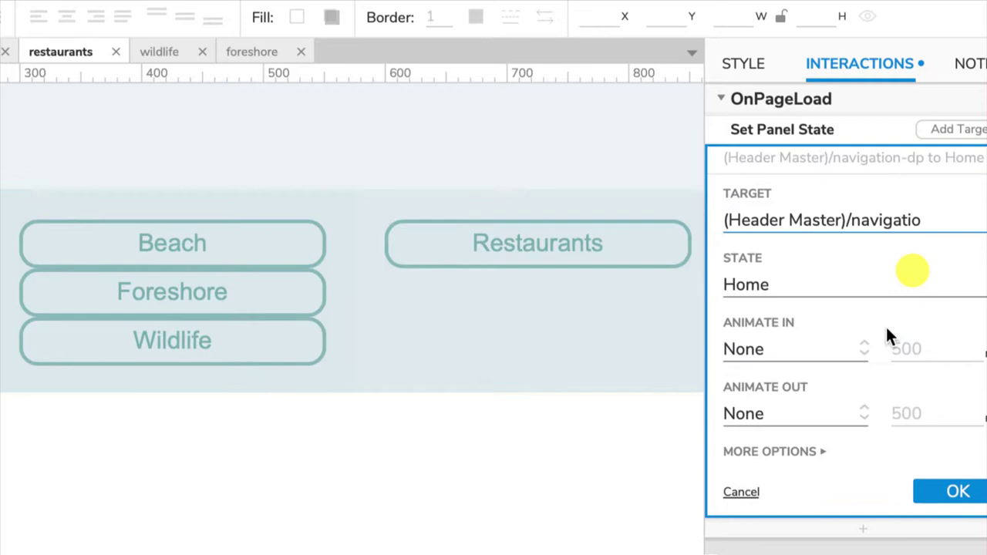
click(866, 283)
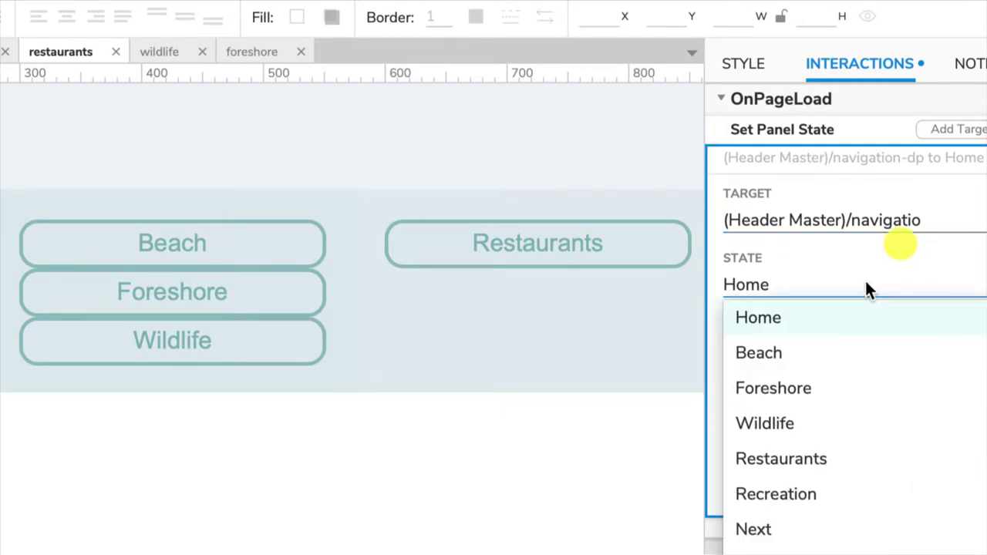
click(849, 461)
click(939, 509)
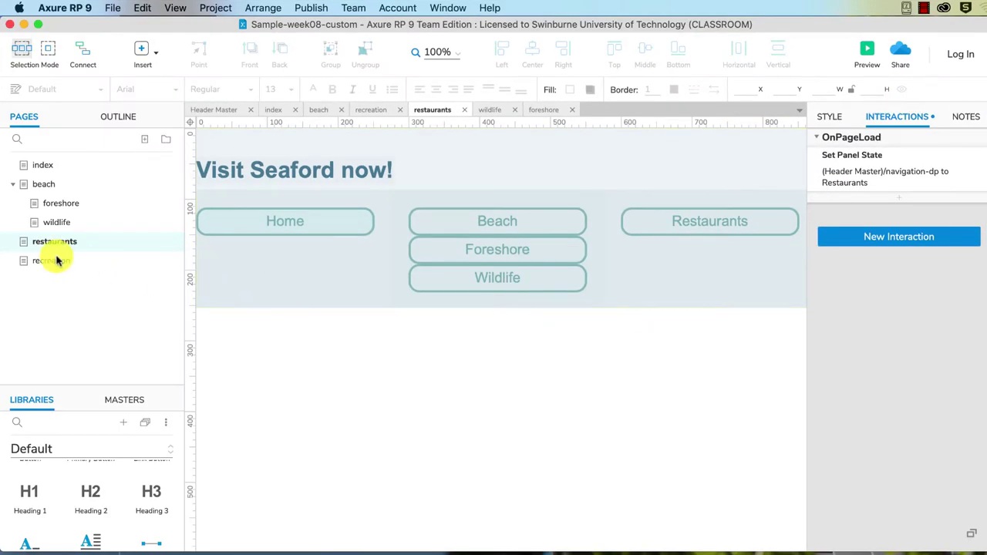
click(56, 261)
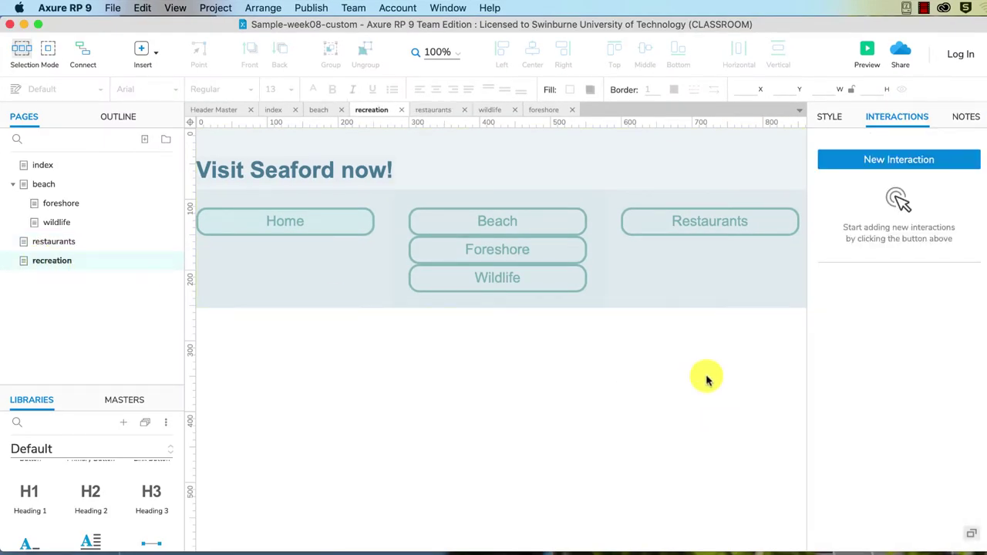
- Add an OnPageLoad action on recreation setting navigation-dp to Next, then reopen index
click(877, 159)
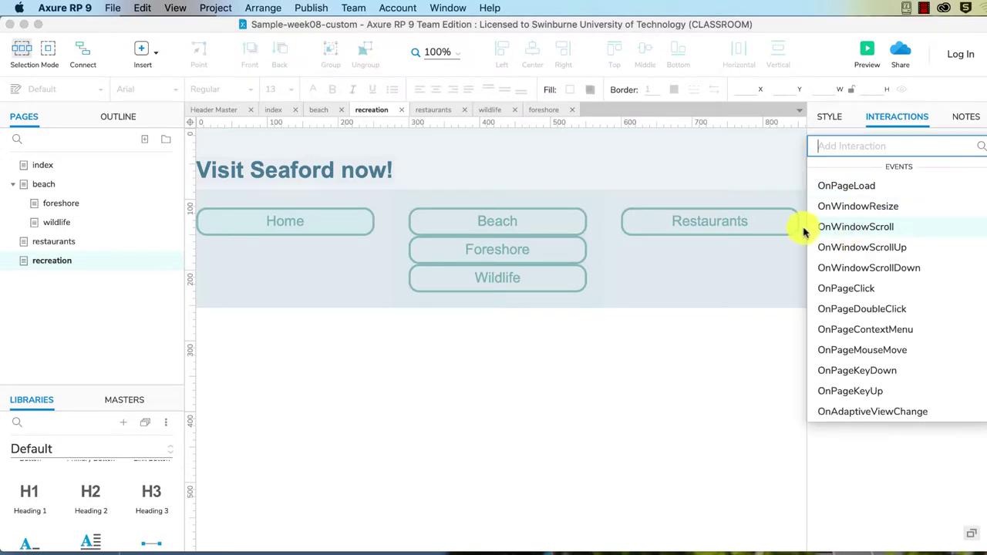
click(860, 191)
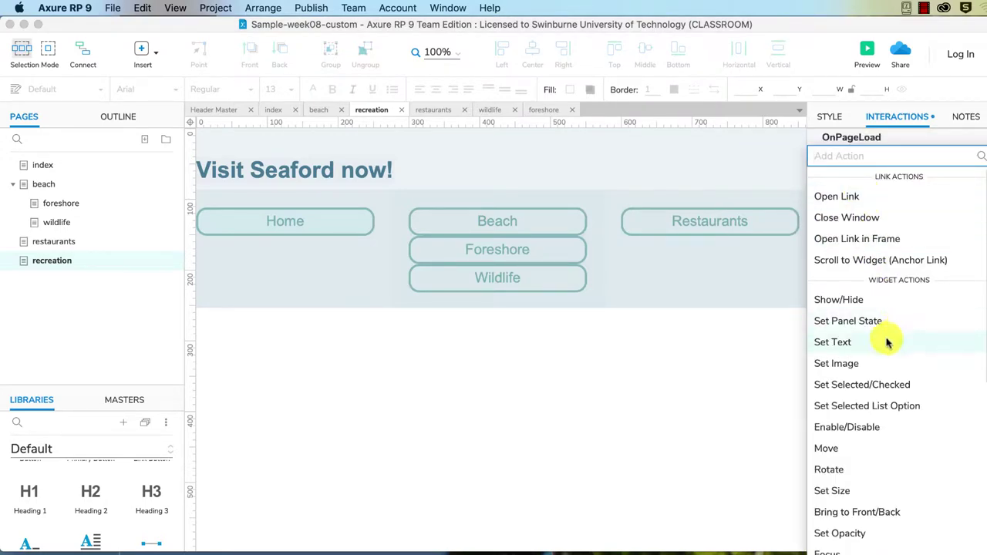
click(845, 322)
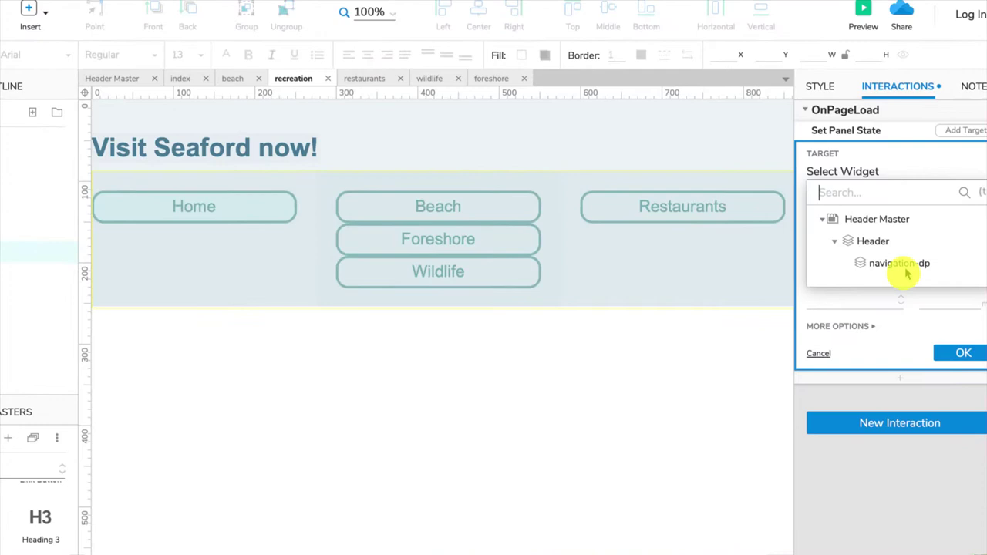
click(898, 268)
click(934, 230)
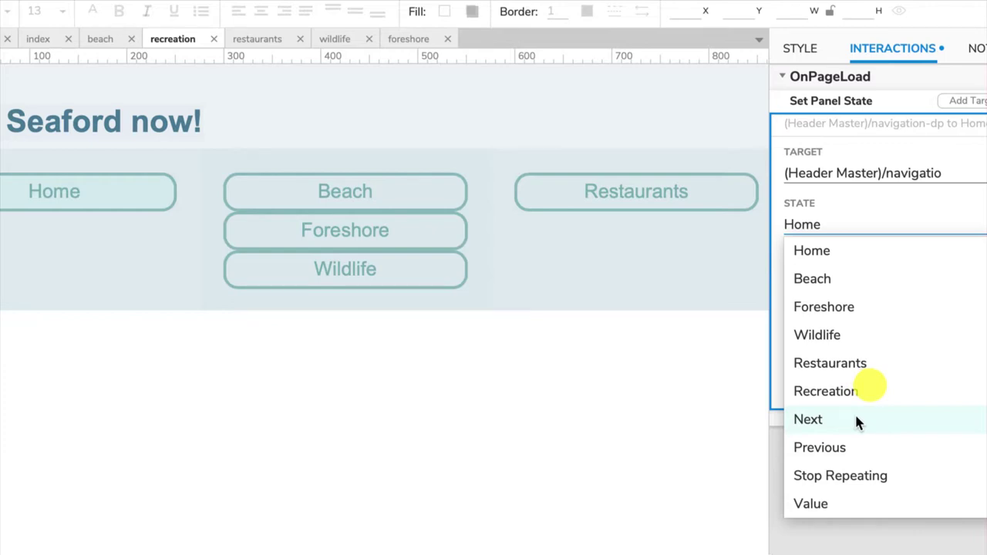
click(857, 421)
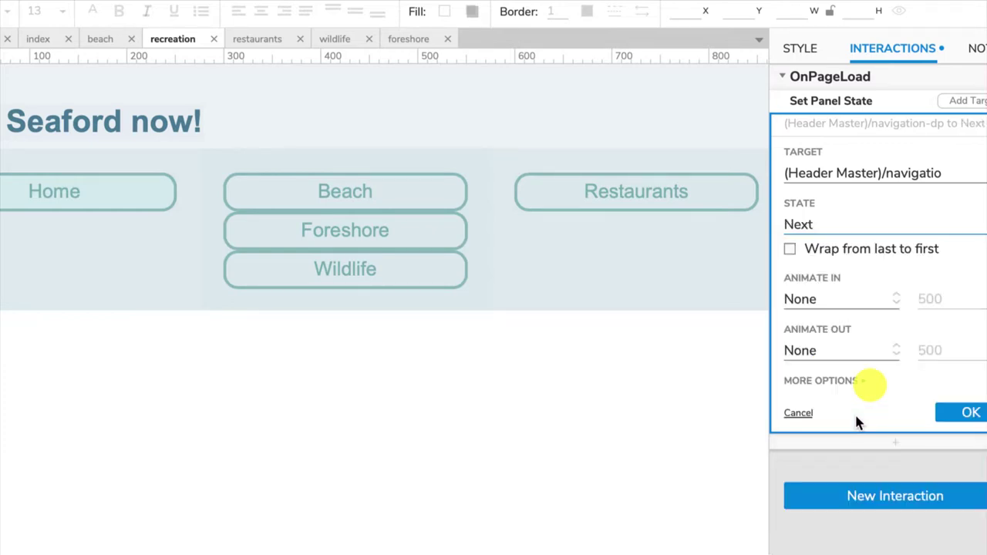
click(965, 412)
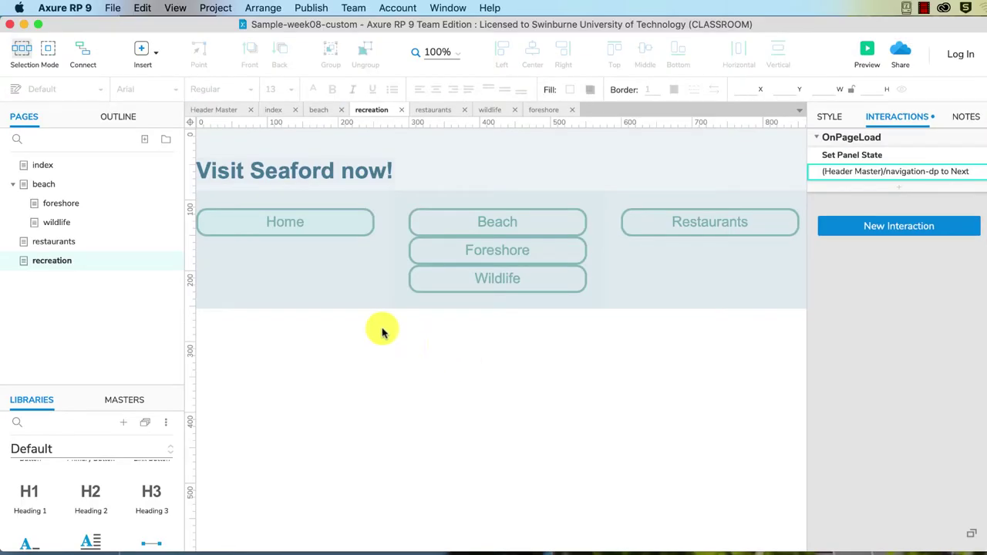
click(48, 166)
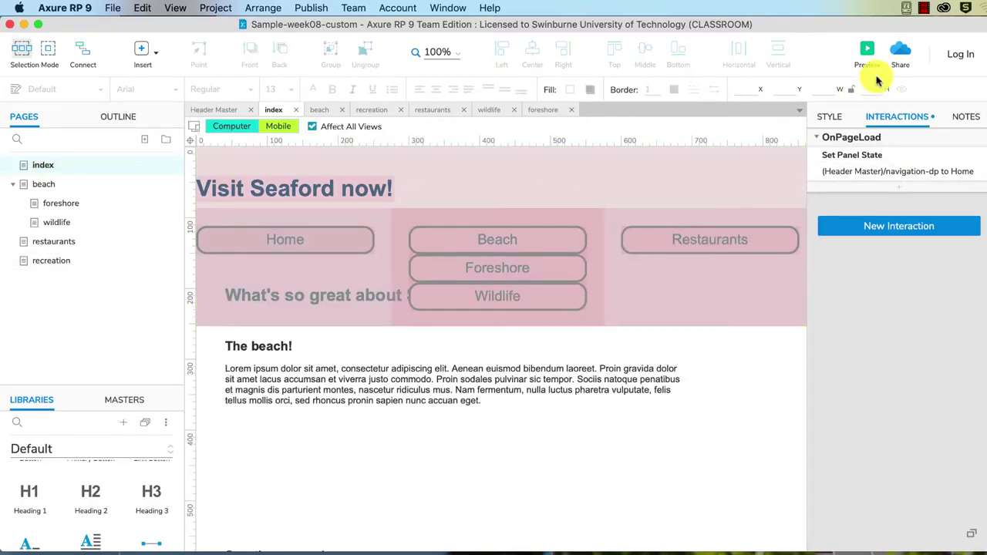
- Preview the prototype through Beach, Restaurants and Recreation, finding Recreation wrongly highlights Beach
click(866, 47)
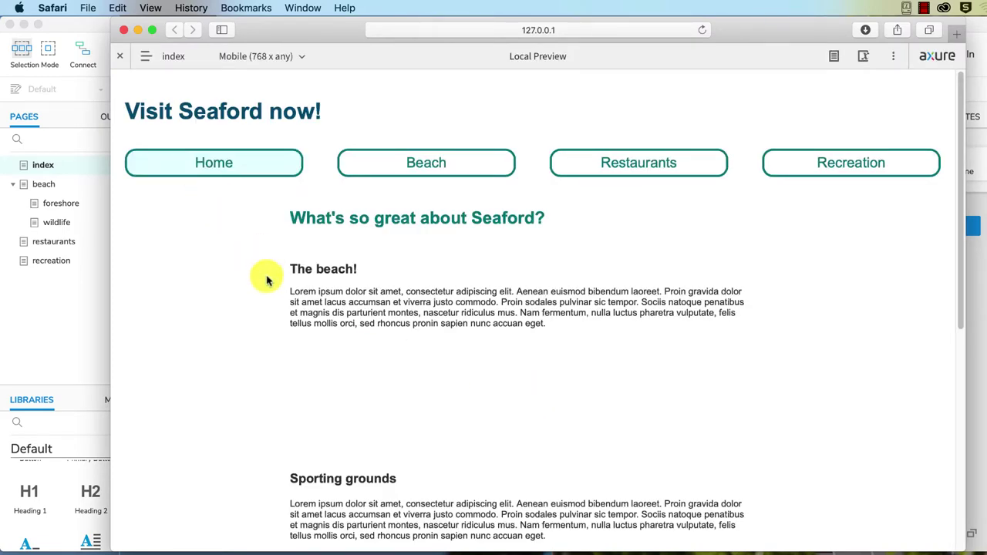
click(436, 165)
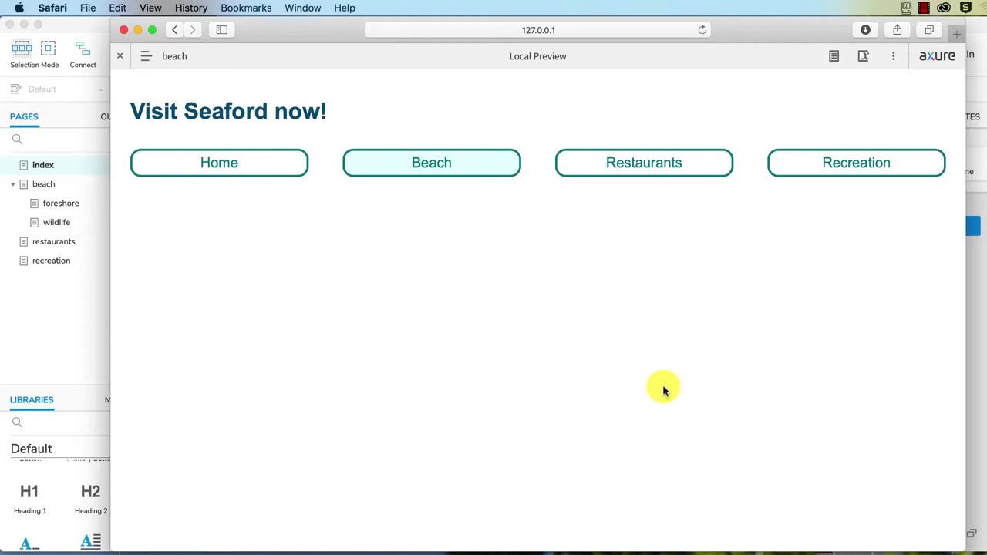
click(632, 165)
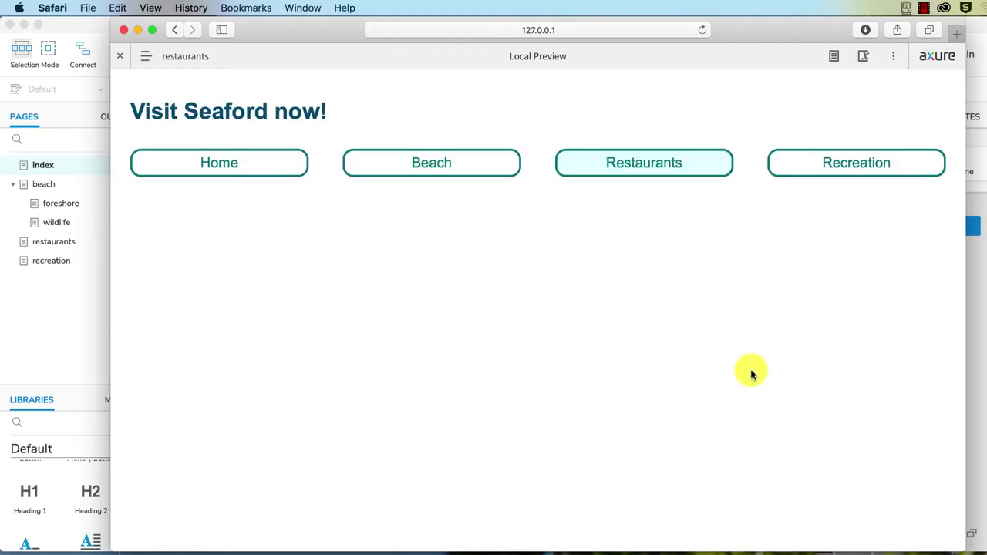
click(829, 166)
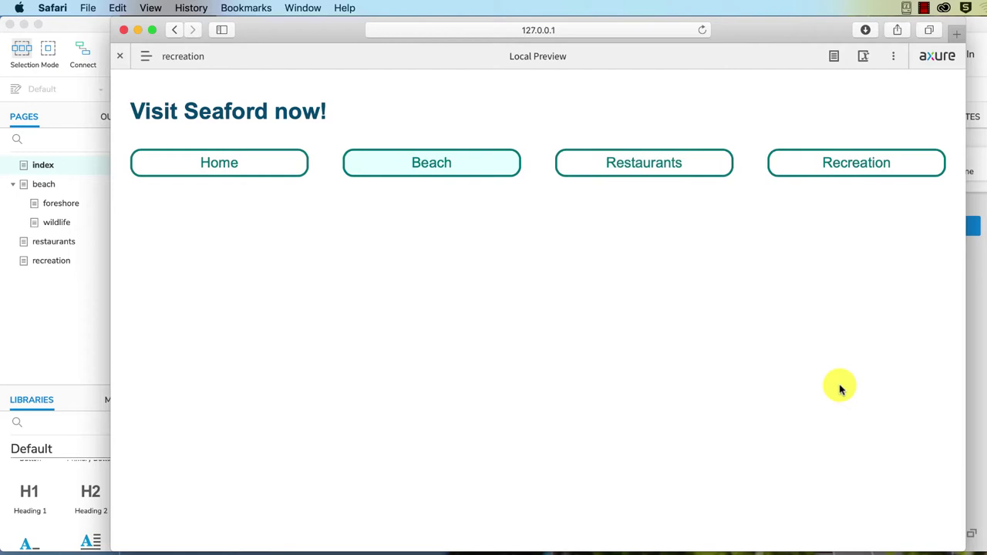
click(831, 161)
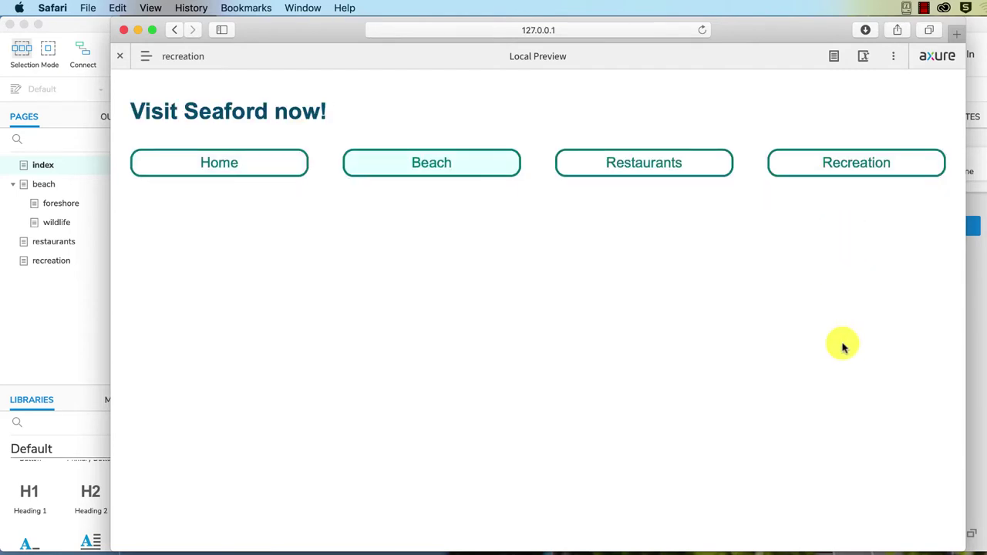
click(89, 373)
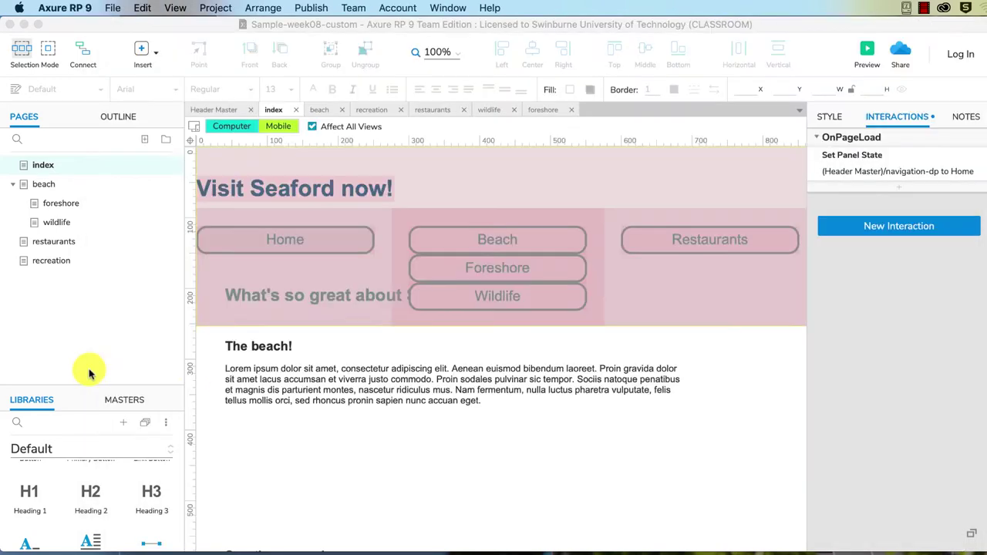
- Change the recreation page's on-load panel state from Next to Recreation
double_click(57, 264)
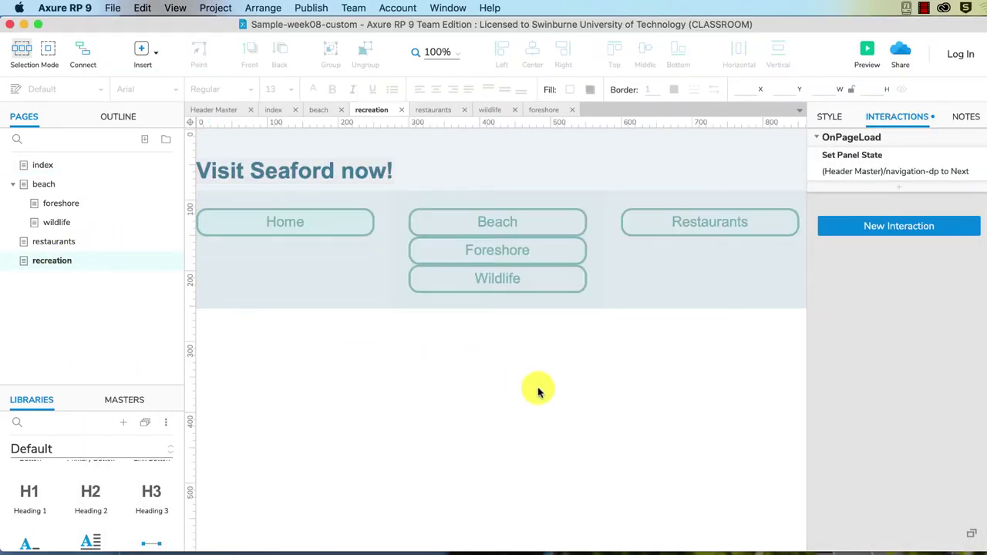
click(897, 173)
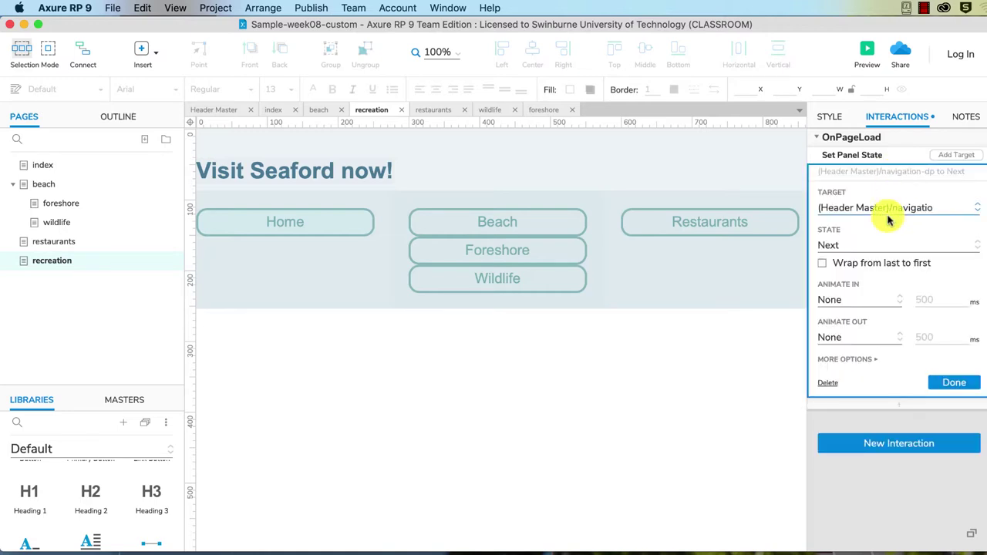
click(956, 245)
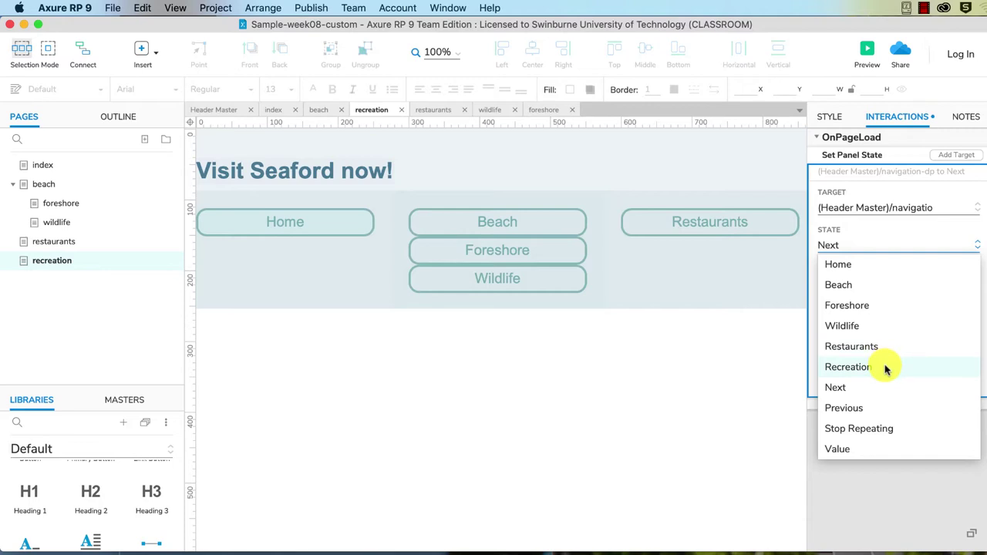
click(886, 369)
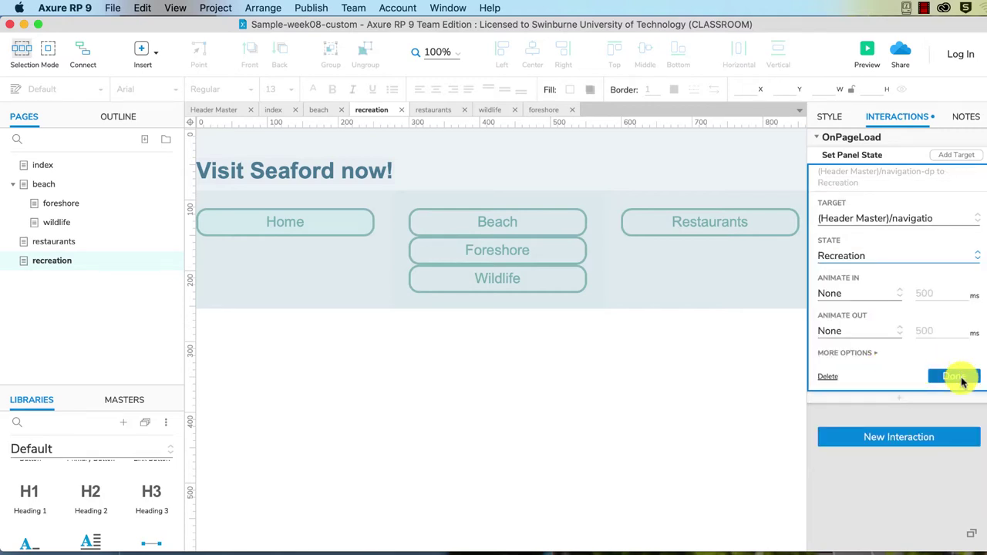
click(961, 378)
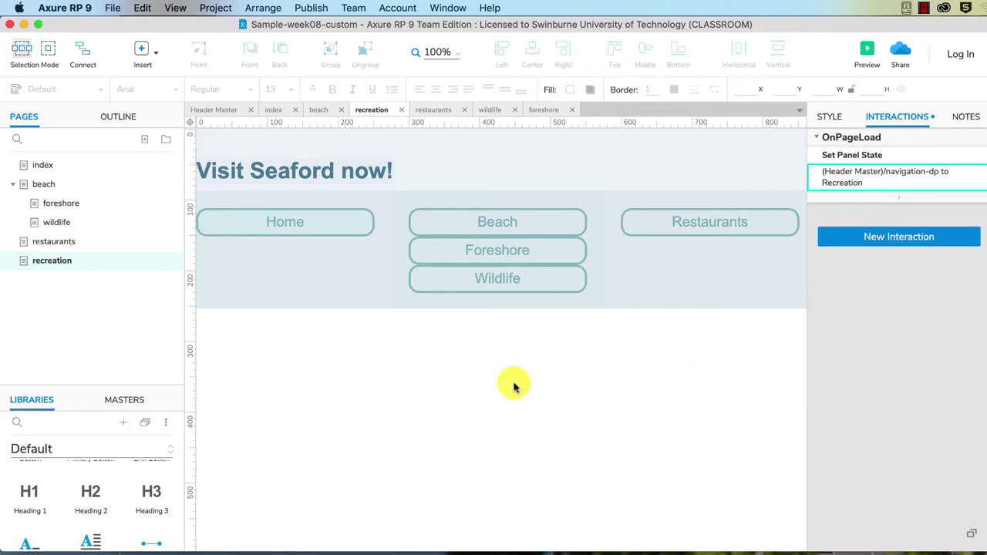
- Preview from index and check the Beach, Restaurants, Recreation and Home highlights
click(33, 167)
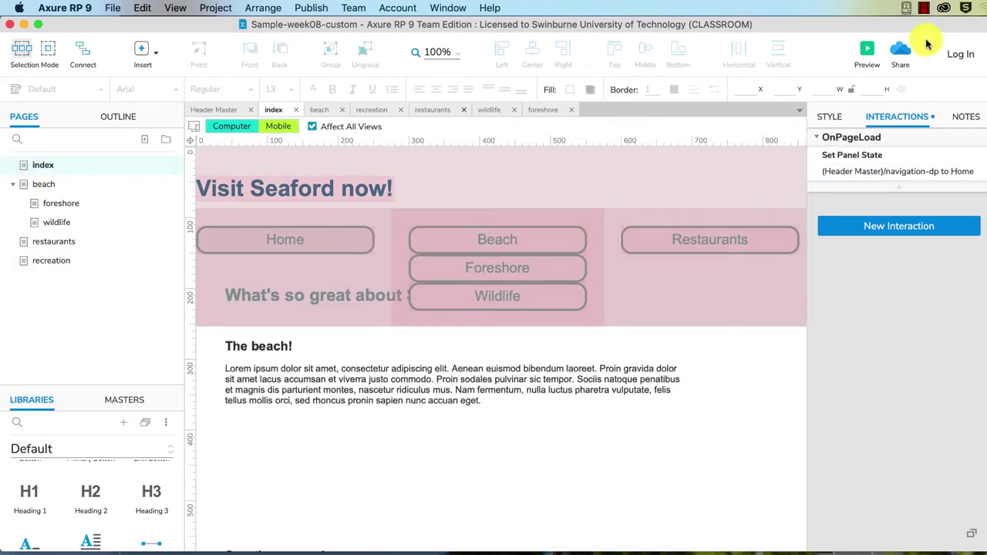
click(866, 51)
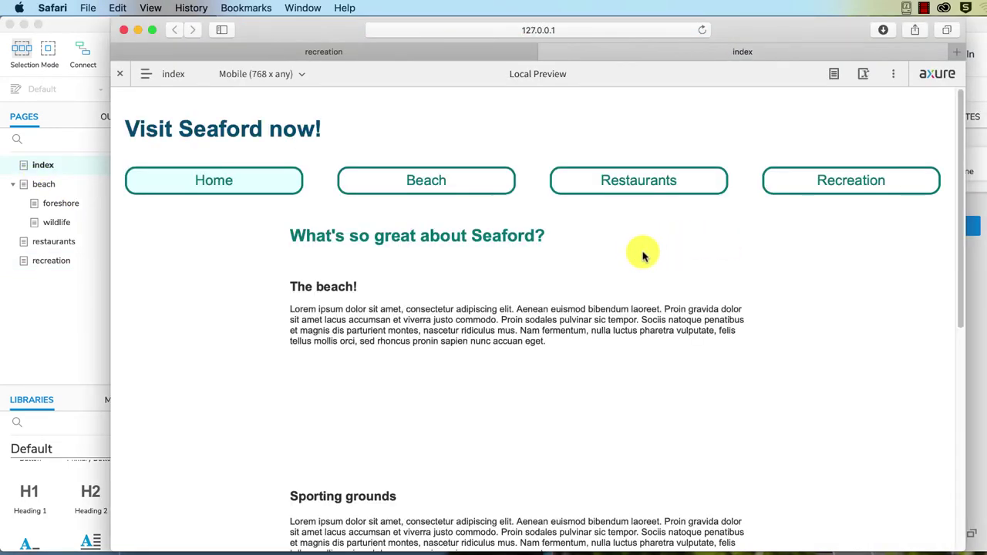
click(434, 185)
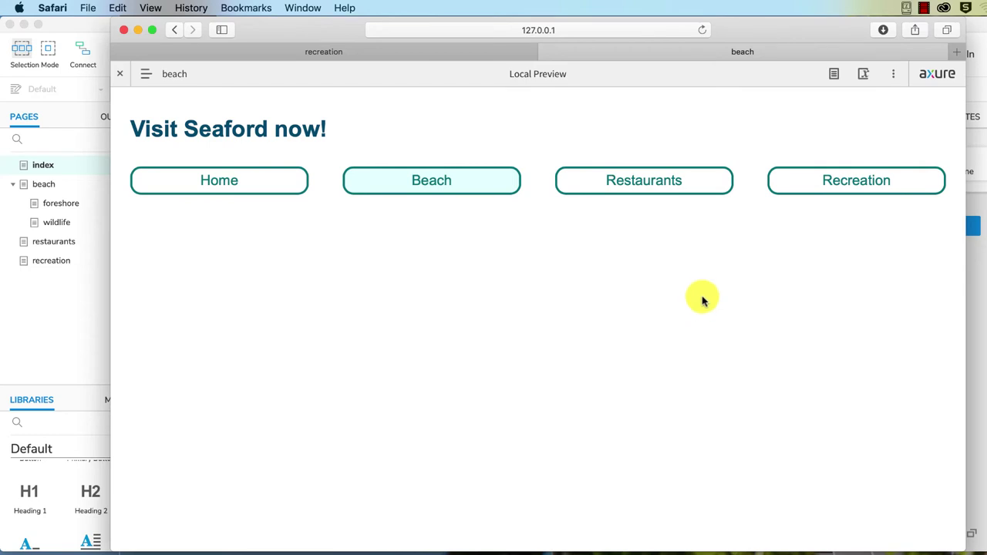
click(659, 189)
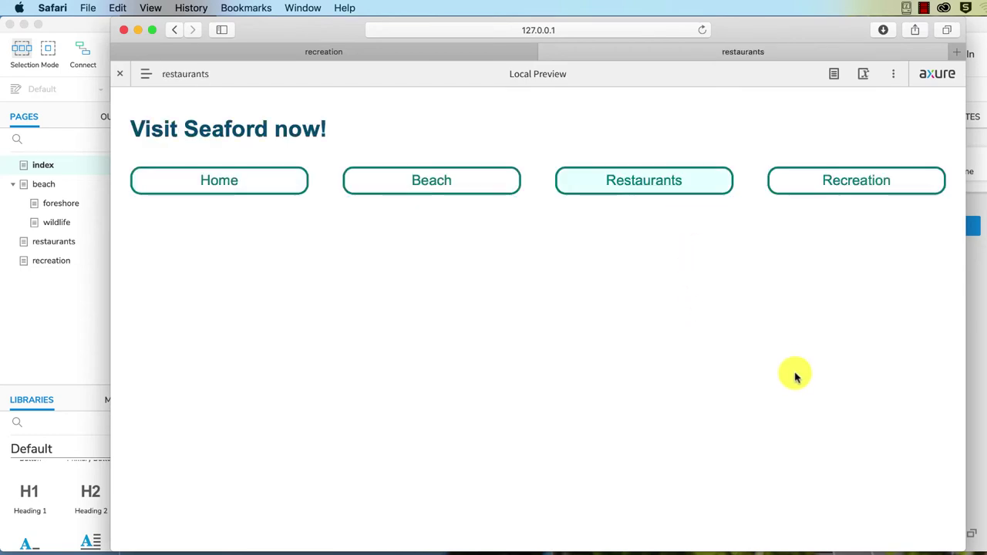
click(866, 183)
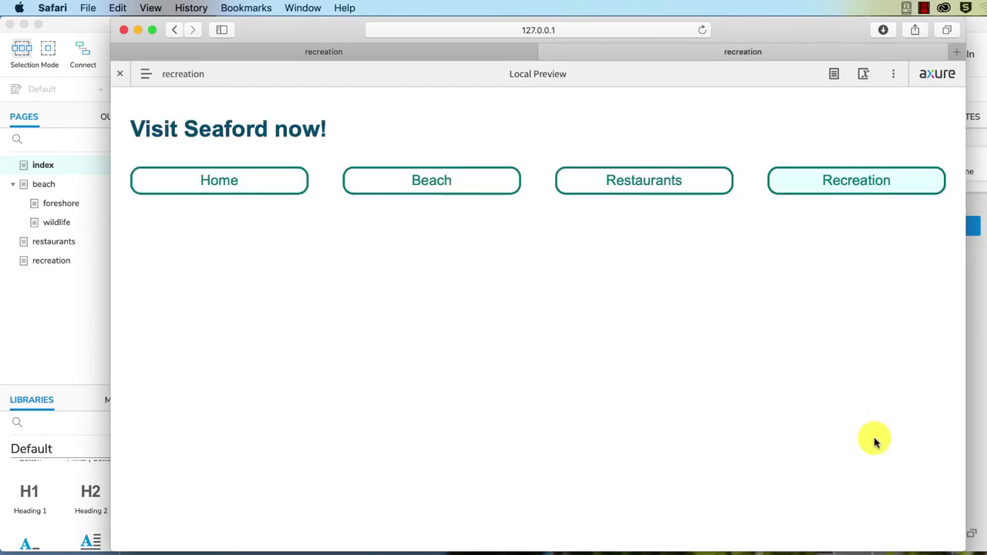
click(208, 191)
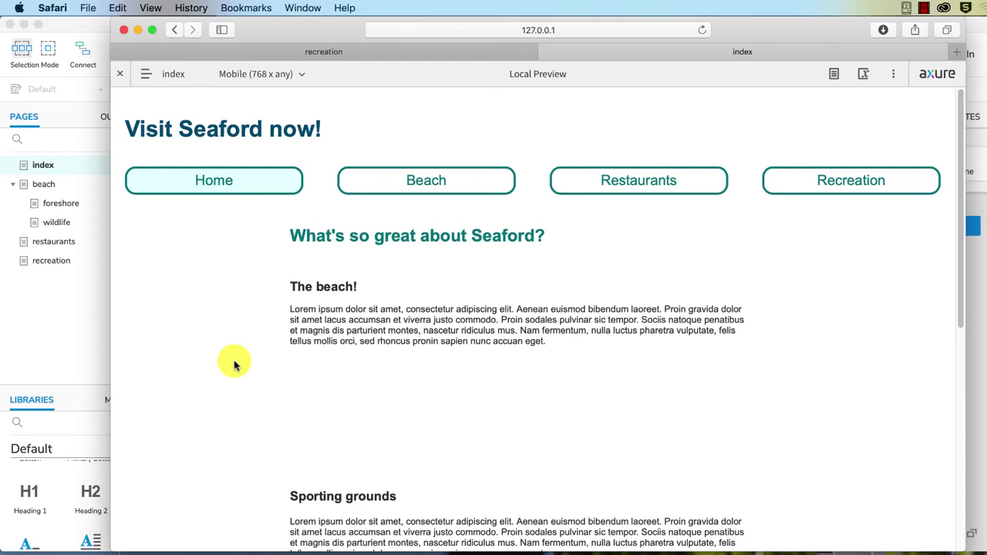